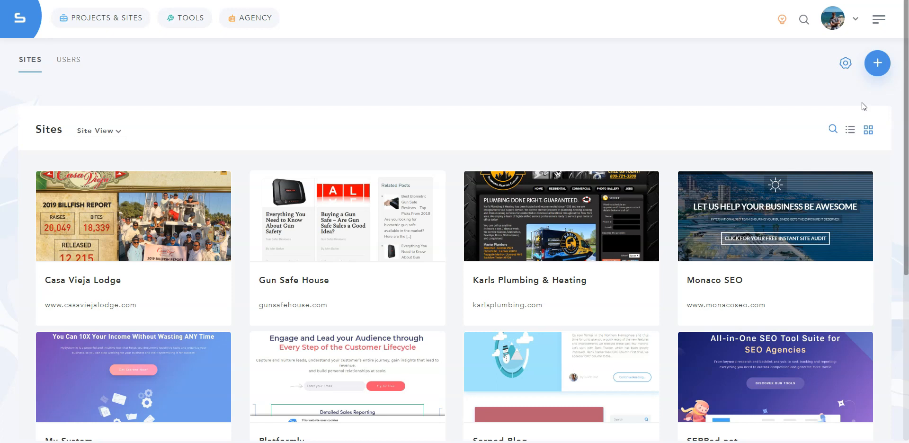
- Look over the sites in the agency dashboard, and open the form for adding a new site and close it without changes
left_click(268, 19)
left_click(227, 55)
scroll(373, 86, "down", 1)
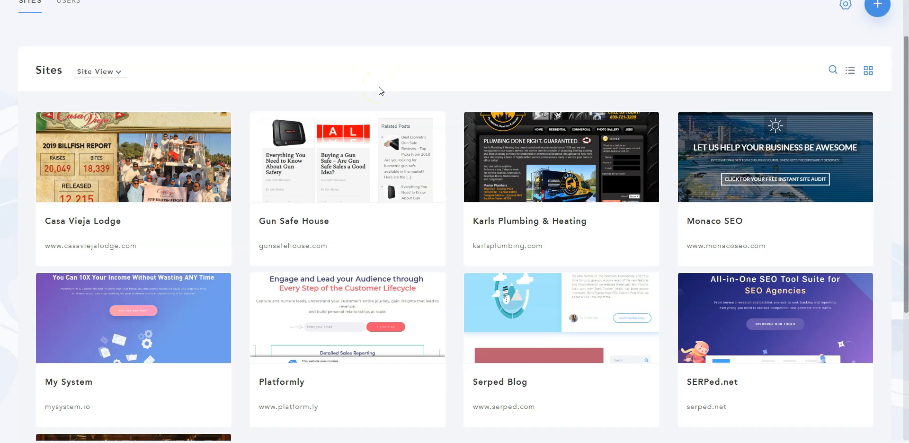
scroll(378, 86, "up", 1)
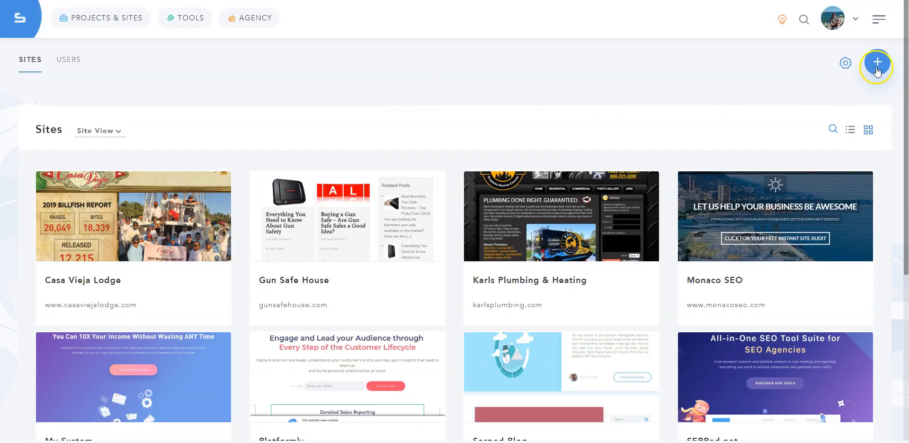
left_click(876, 66)
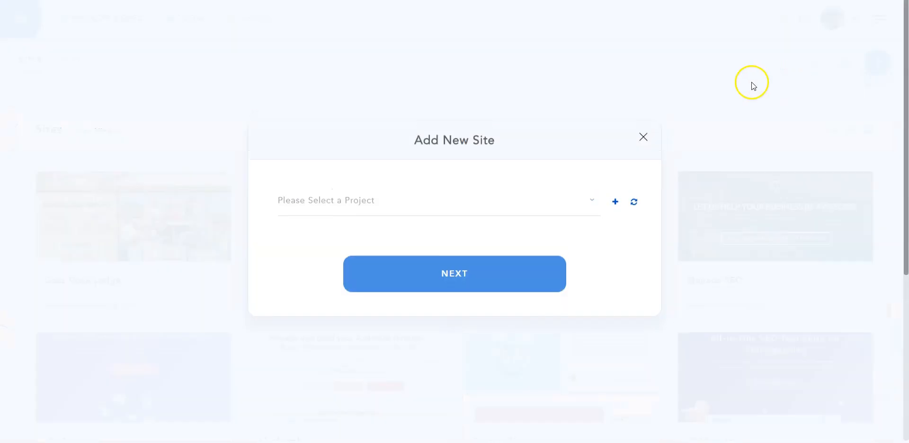
left_click(644, 142)
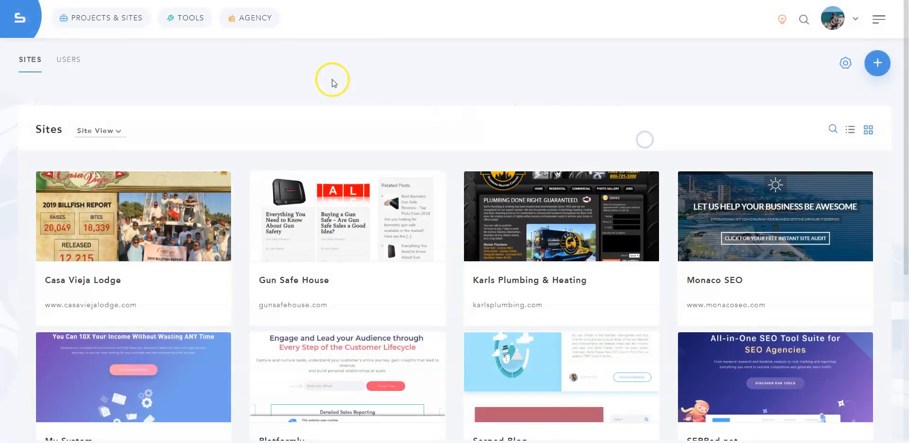
- Locate the Site Manager among the site management tools
left_click(190, 21)
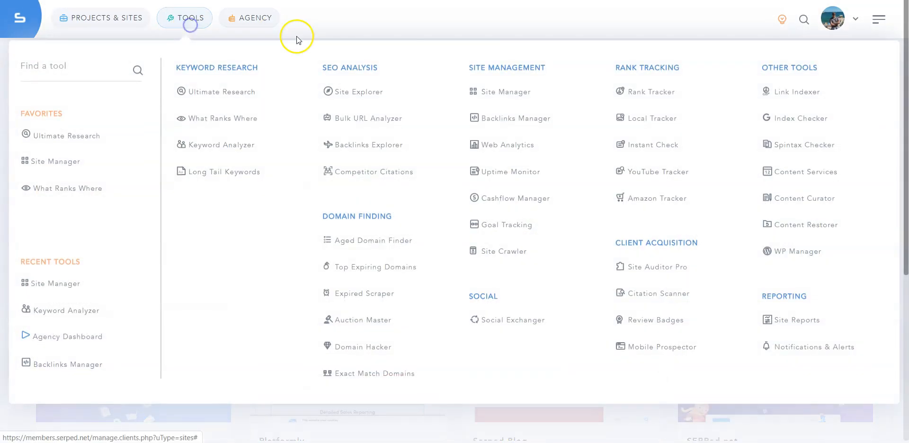
left_click(505, 90)
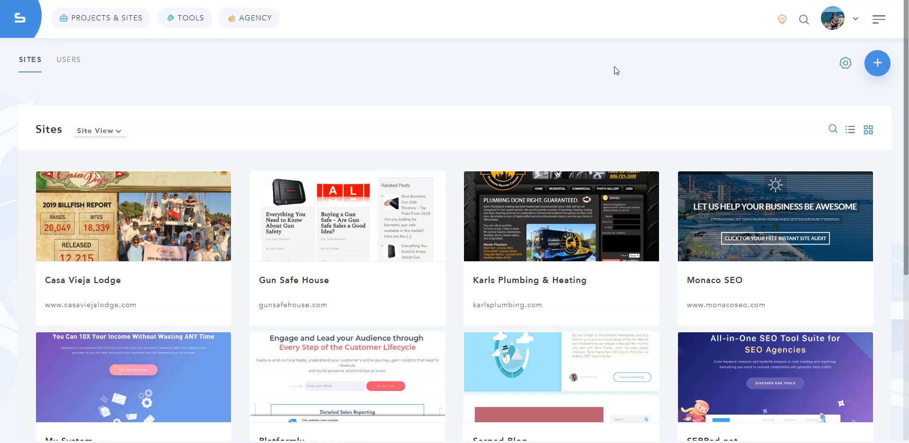
left_click(191, 18)
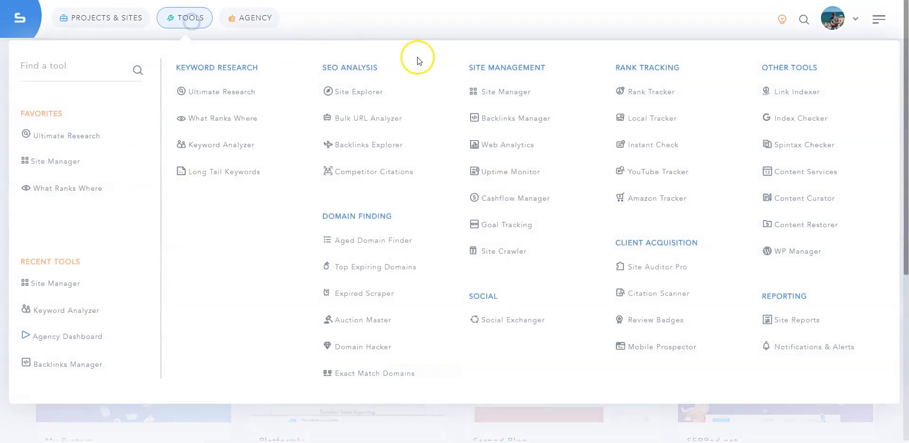
left_click(503, 93)
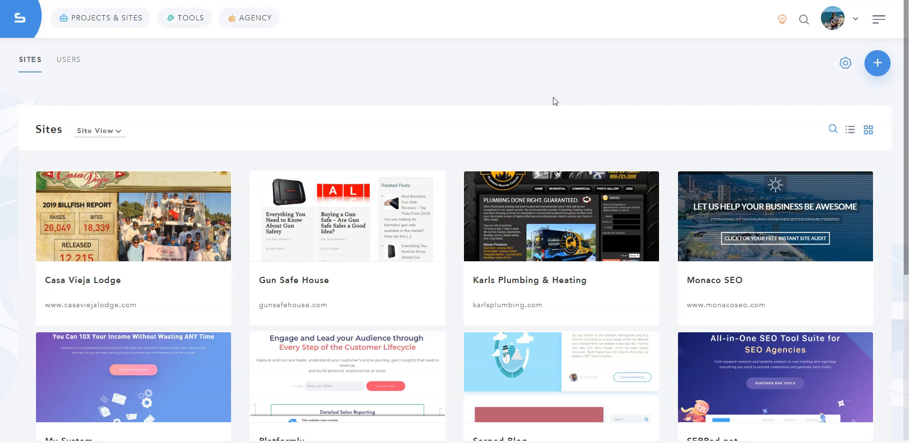
- Open the Serped Blog site's dashboard and look through the full list of widgets available to add
scroll(574, 130, "down", 1)
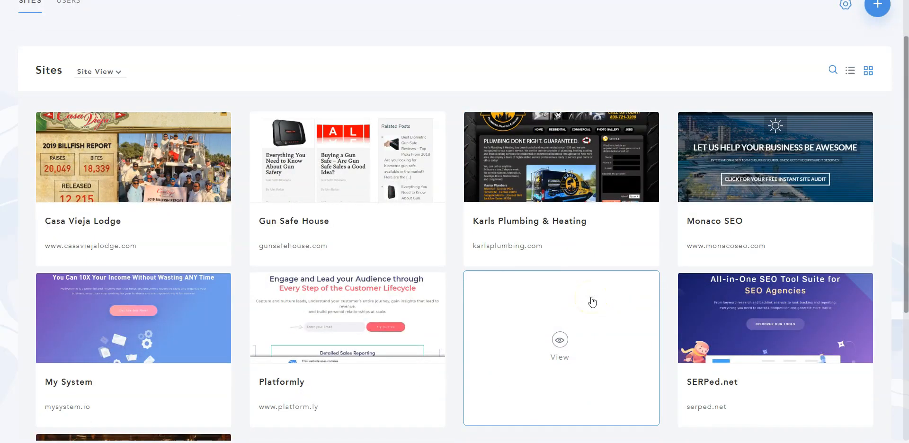
left_click(592, 302)
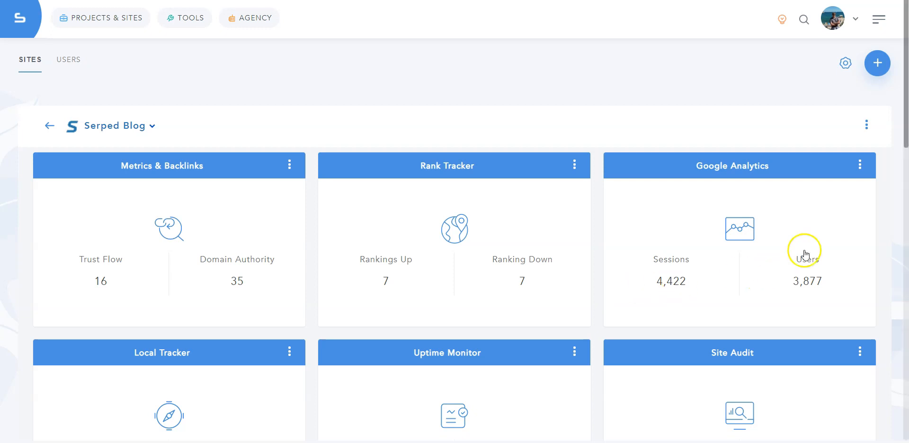
left_click(879, 67)
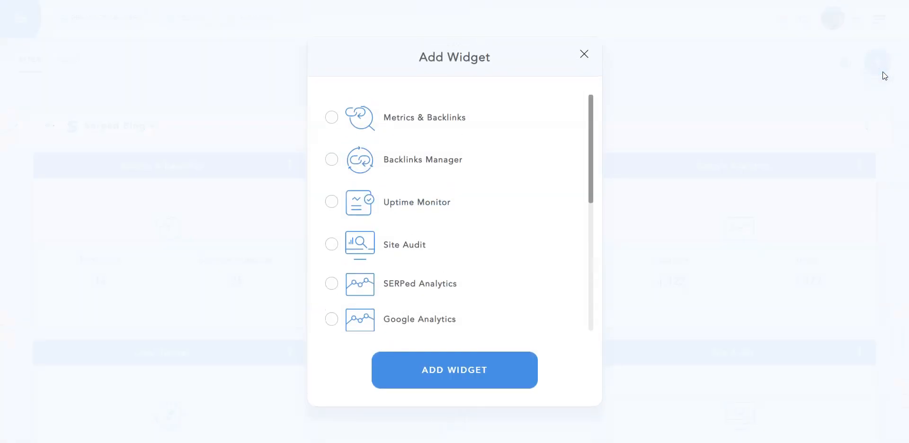
left_click(508, 116)
scroll(468, 239, "down", 1)
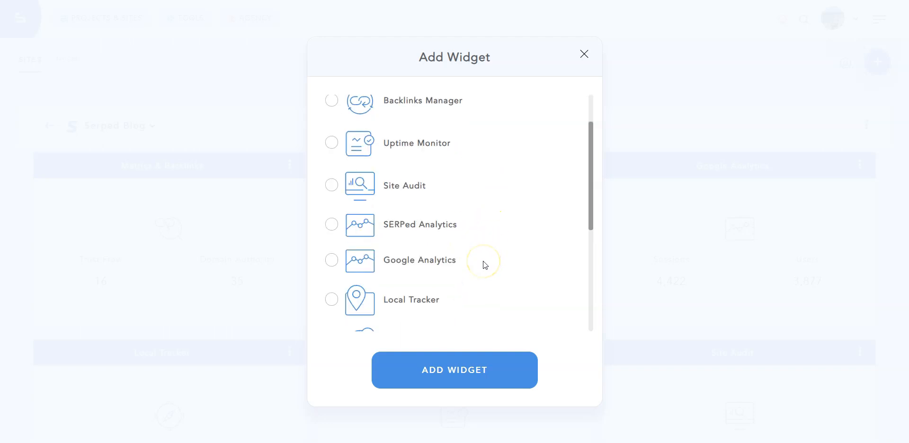
scroll(483, 260, "down", 1)
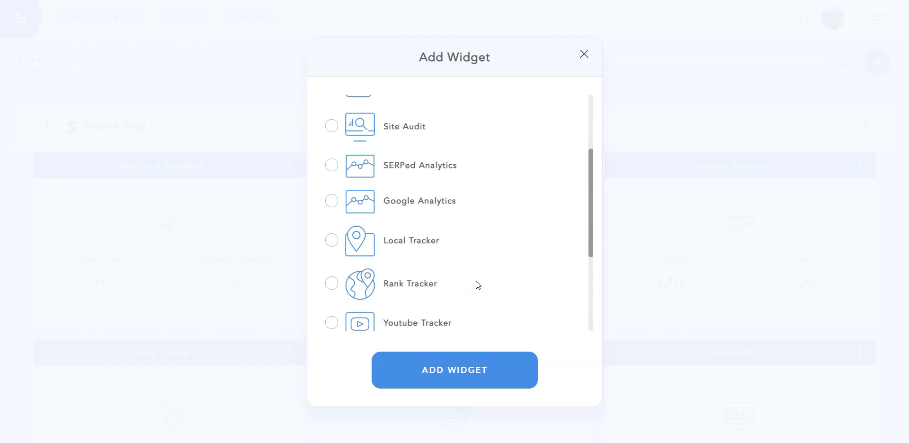
scroll(478, 284, "down", 1)
scroll(477, 277, "down", 2)
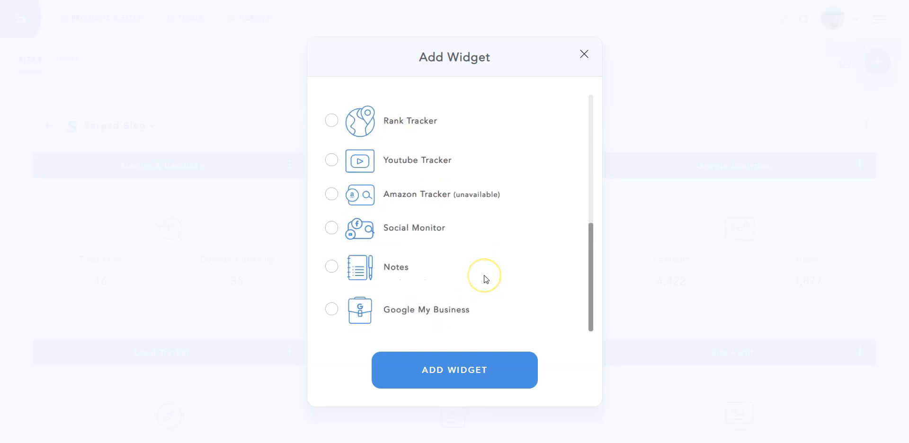
scroll(487, 274, "up", 5)
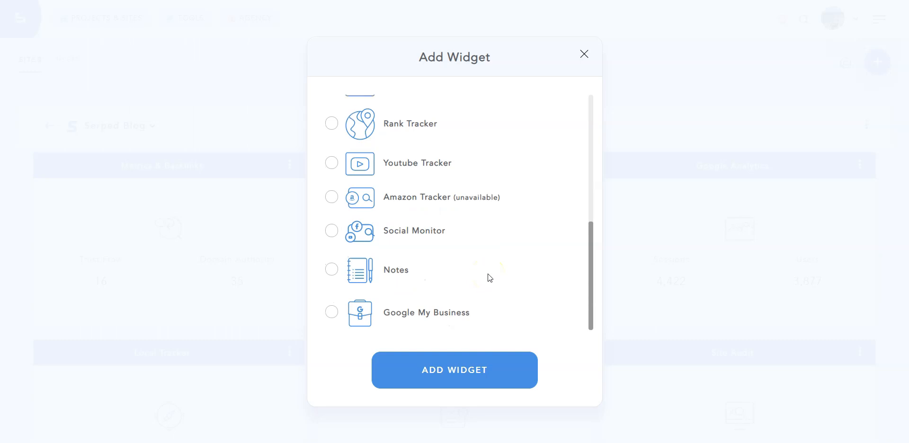
- Add a Metrics & Backlinks widget with Backlinks and Referring Domains as its two metrics, and save its settings
left_click(445, 124)
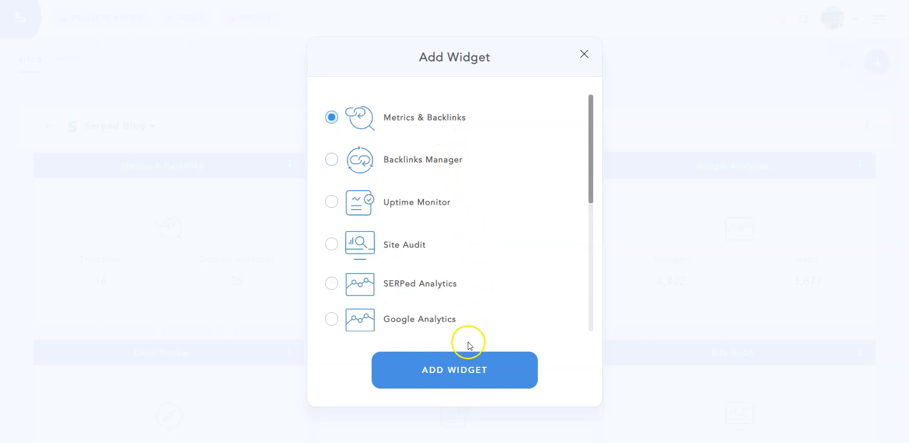
left_click(462, 362)
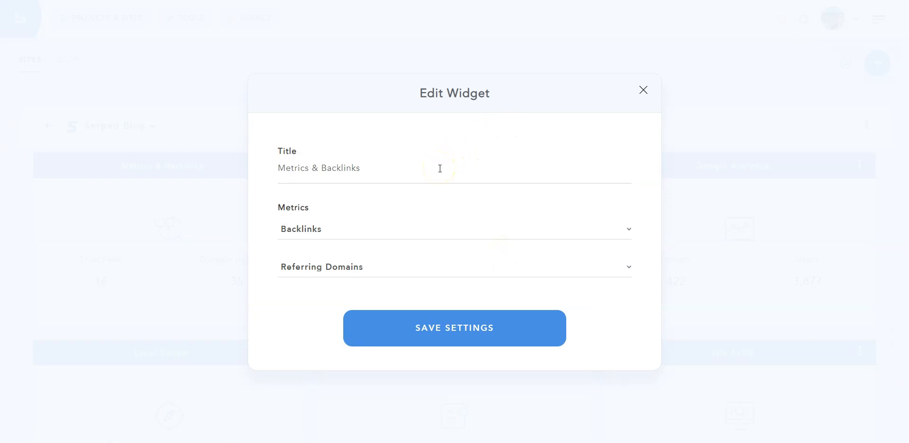
left_click(423, 236)
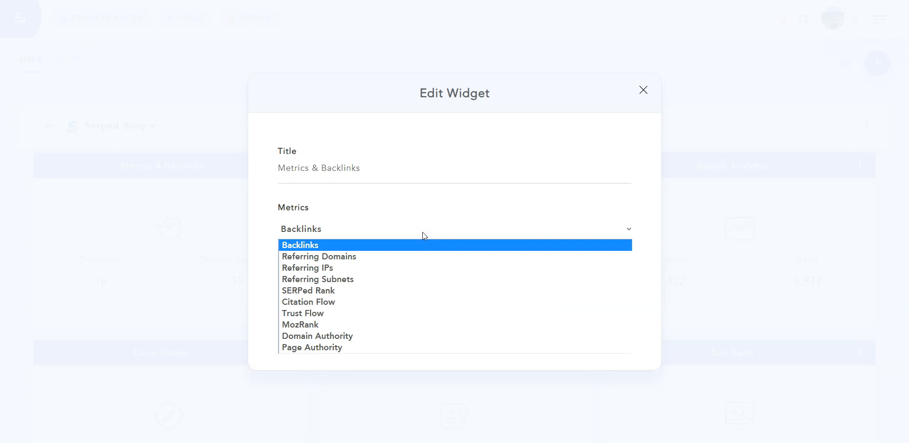
left_click_drag(420, 246, 416, 279)
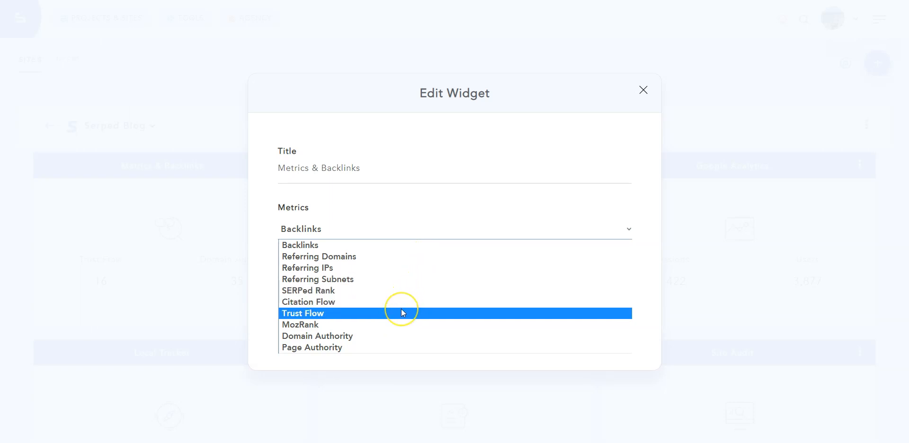
left_click(396, 320)
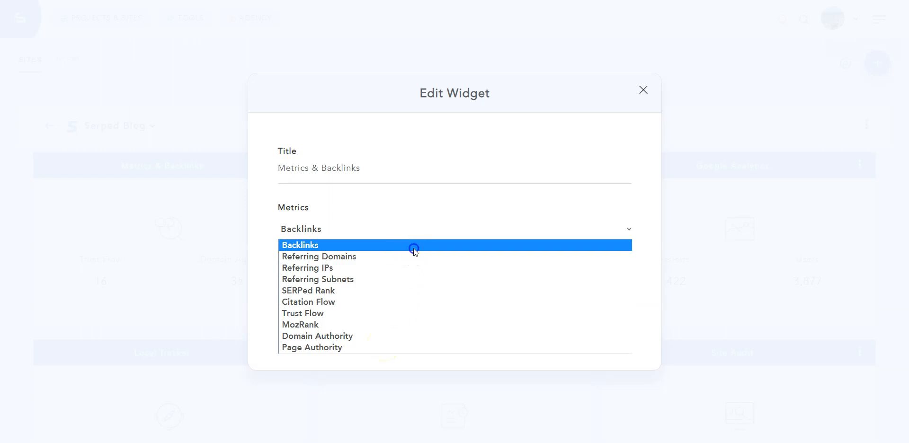
left_click(413, 249)
left_click(414, 325)
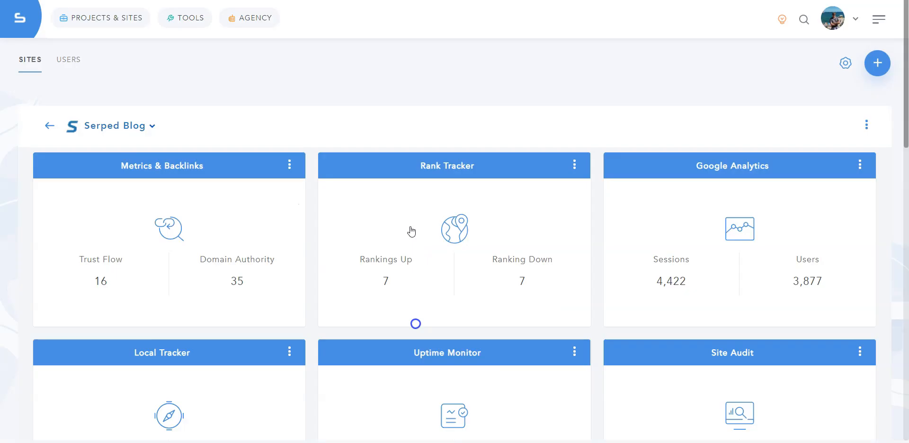
- Move the new Metrics & Backlinks widget in the dashboard's last row to the middle column
scroll(411, 231, "down", 15)
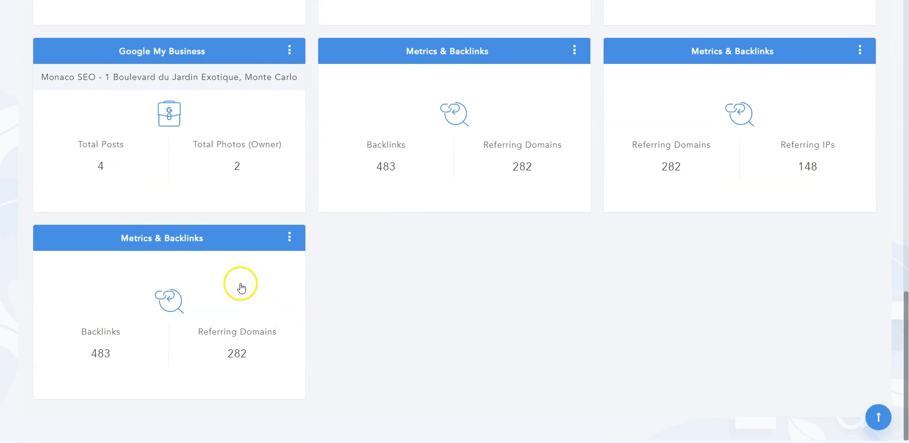
left_click_drag(222, 270, 510, 276)
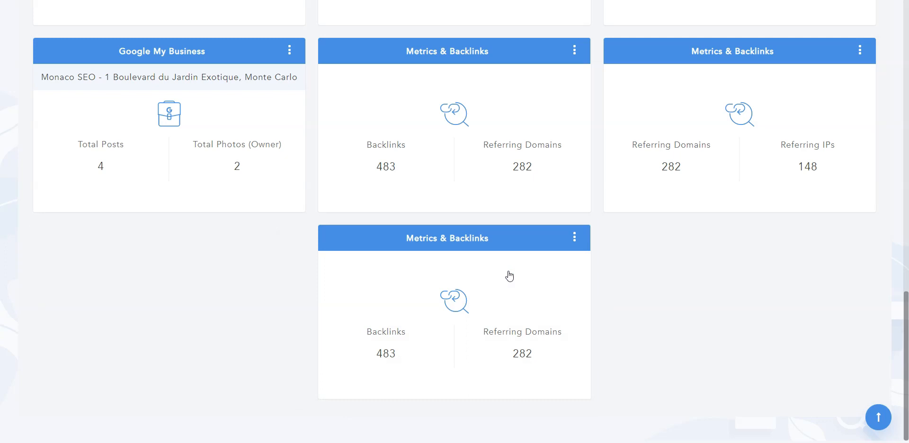
left_click(445, 305)
left_click(443, 307)
scroll(201, 278, "up", 10)
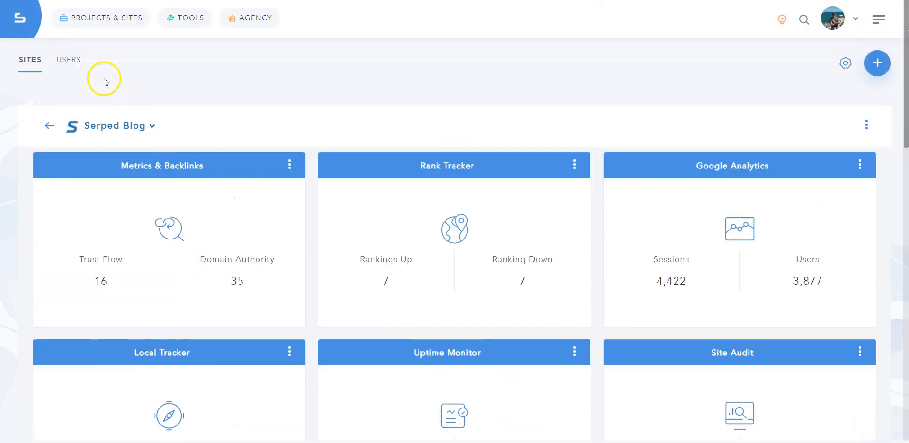
- View the agency's list of users
left_click(70, 61)
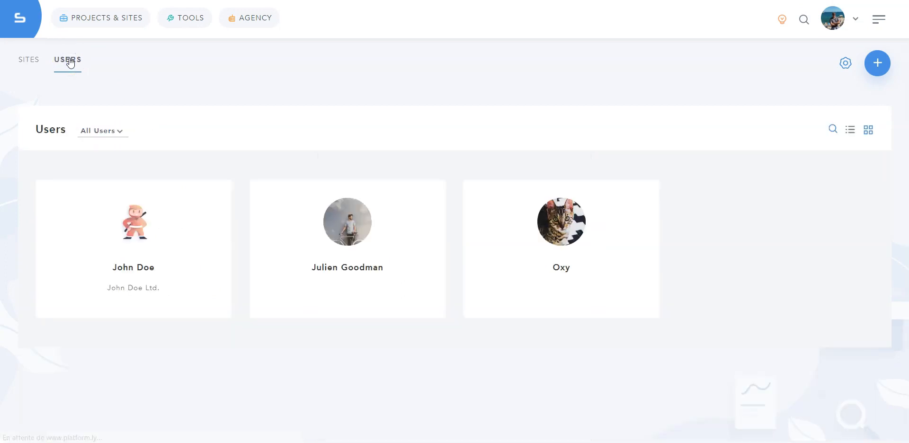
left_click(92, 64)
left_click(177, 80)
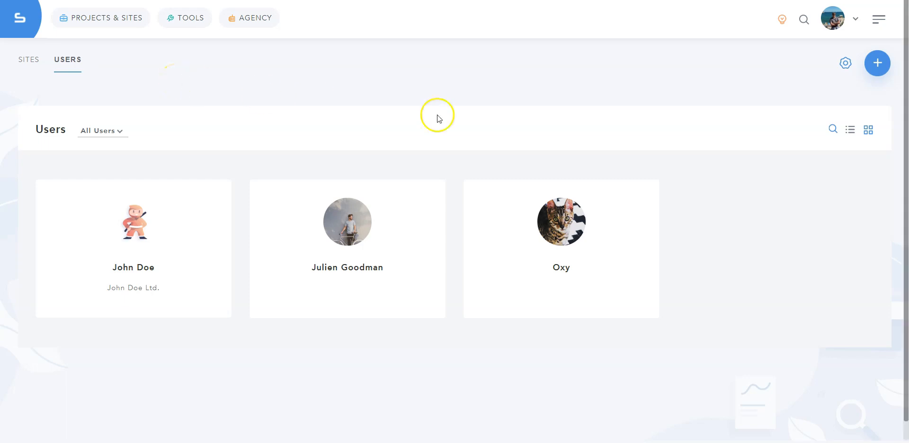
- Examine the site access and tool permissions in the client form, close it, and check the first user card's available actions
left_click(877, 63)
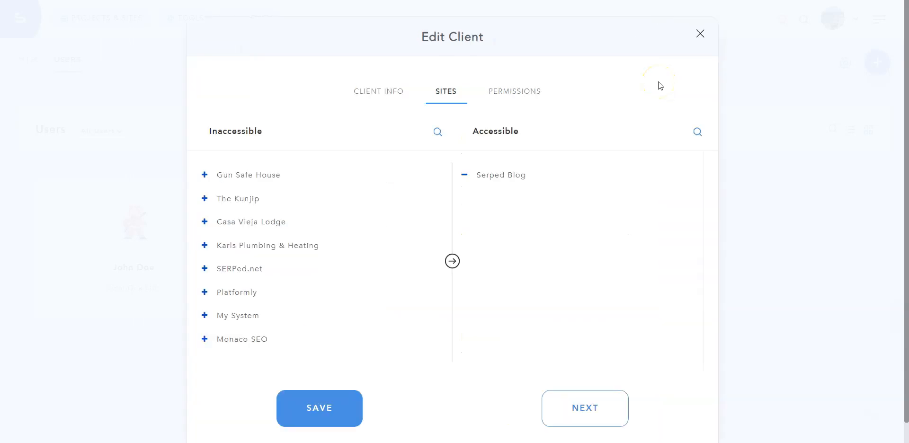
left_click(510, 92)
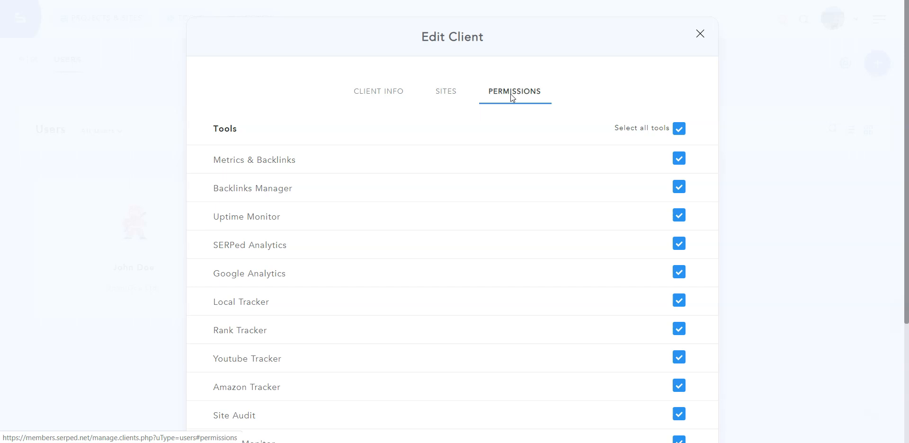
left_click(699, 33)
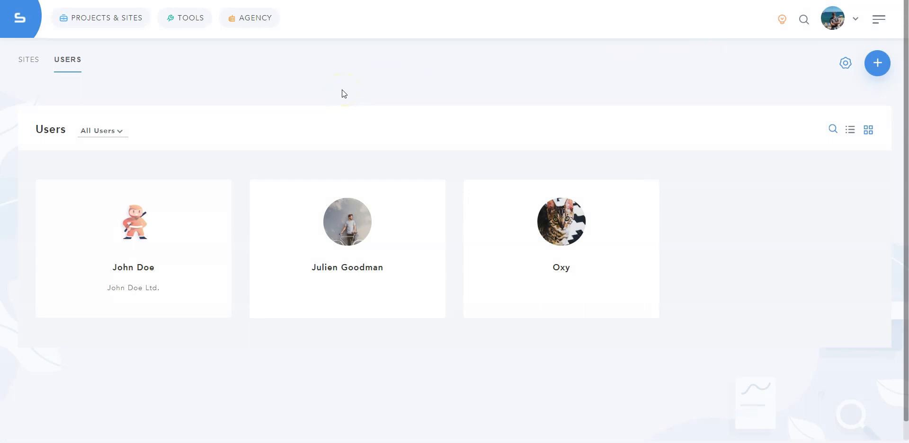
mouse_move(140, 254)
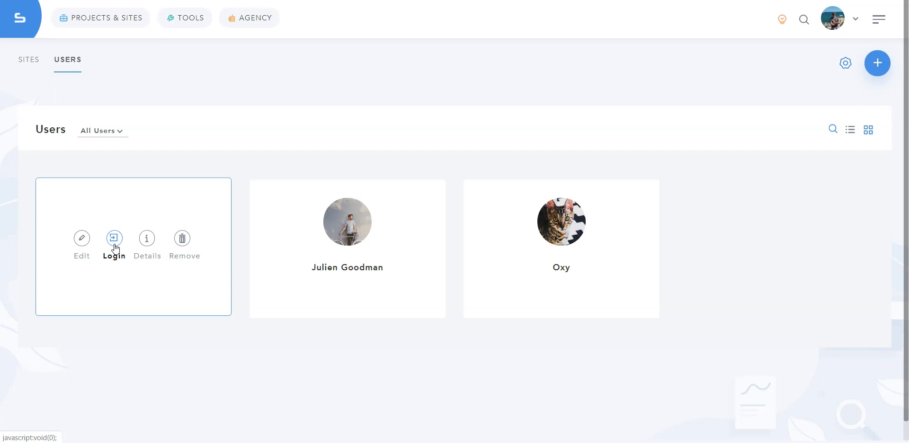
- View the agency settings and find where the account's company profiles are managed
left_click(845, 63)
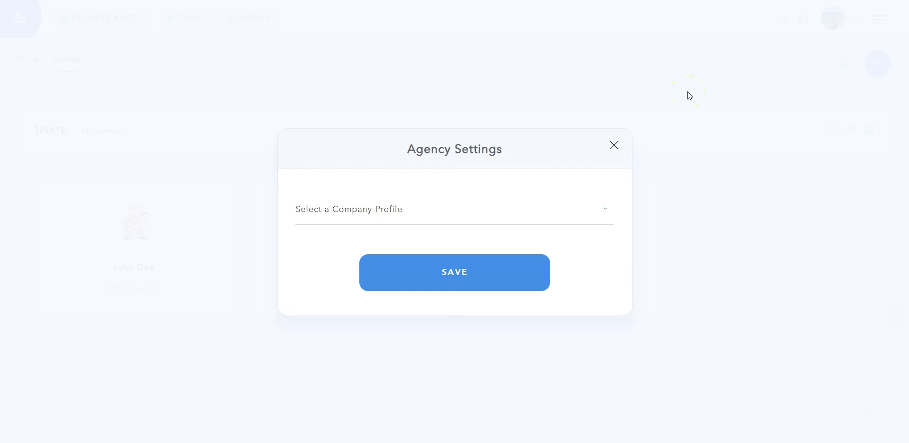
left_click(614, 146)
left_click(844, 24)
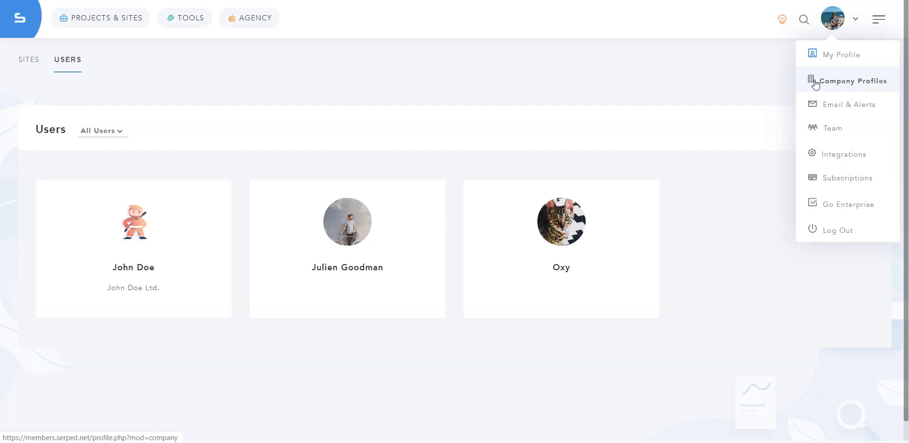
left_click(815, 84)
- Select Monaco SEO as the company profile in the agency settings and show the client login page settings
left_click(445, 206)
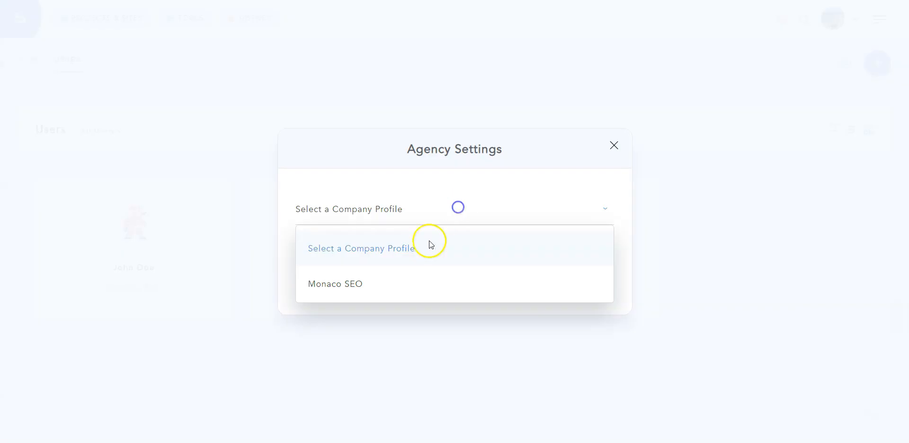
left_click(404, 281)
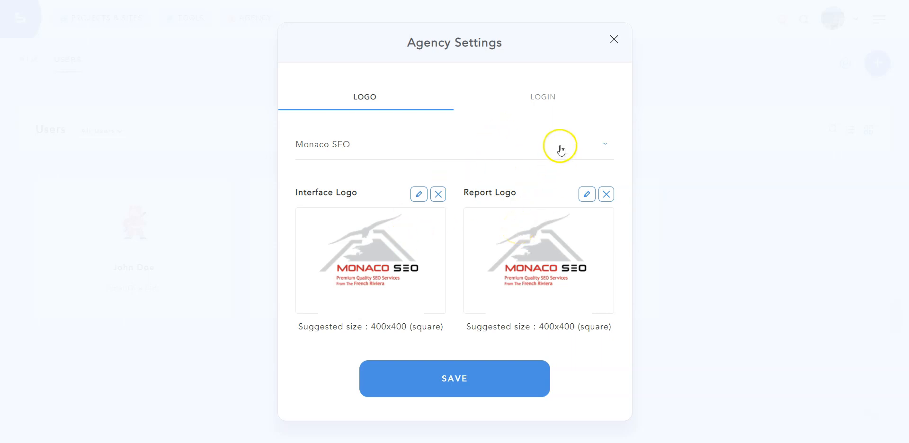
left_click(555, 105)
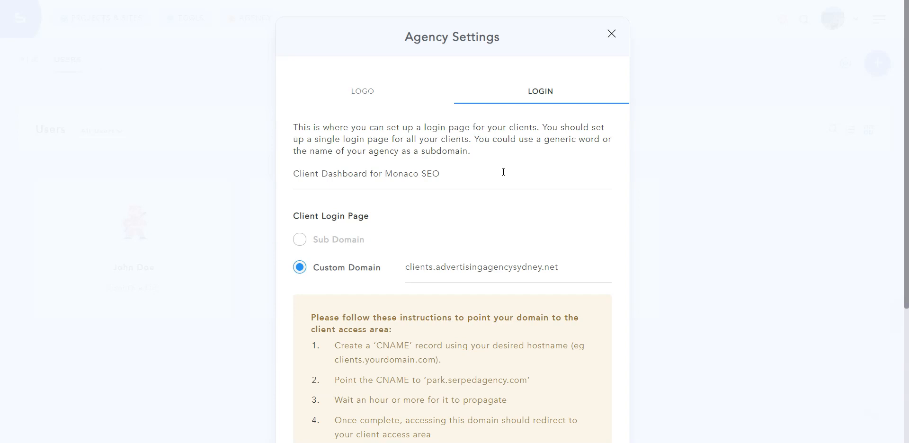
- Show the sub domain option for the client login page, and switch back to the custom domain
left_click(326, 240)
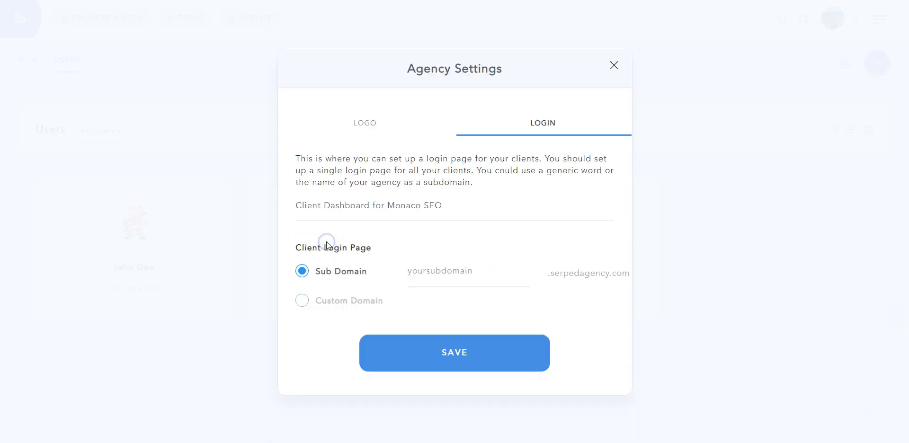
left_click(349, 243)
left_click(320, 302)
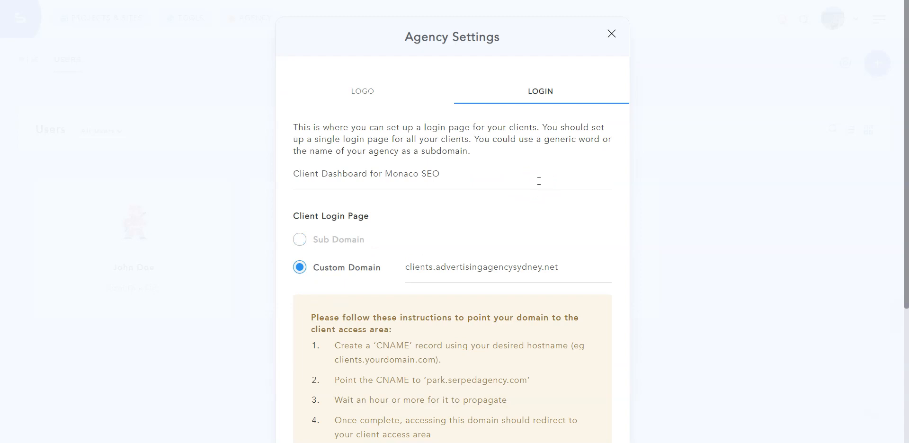
- Examine the instructions for pointing a custom domain to the client access area, and close the agency settings
left_click(539, 184)
scroll(554, 246, "down", 1)
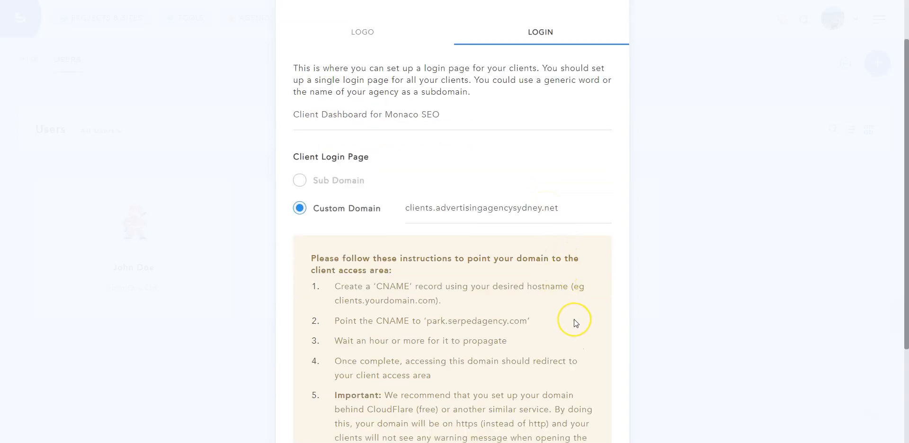
scroll(574, 317, "up", 1)
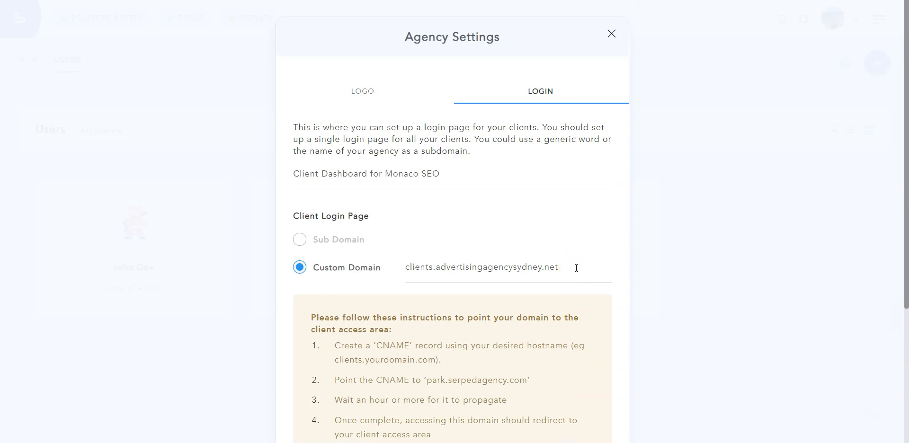
left_click(578, 257)
left_click(609, 32)
- Open the client dashboard of the first user and look through its widgets
left_click(118, 244)
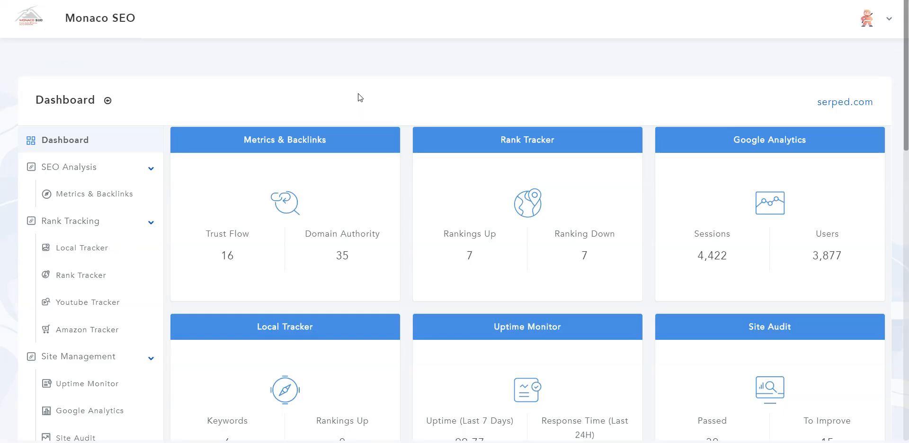
scroll(615, 176, "down", 5)
scroll(617, 178, "down", 2)
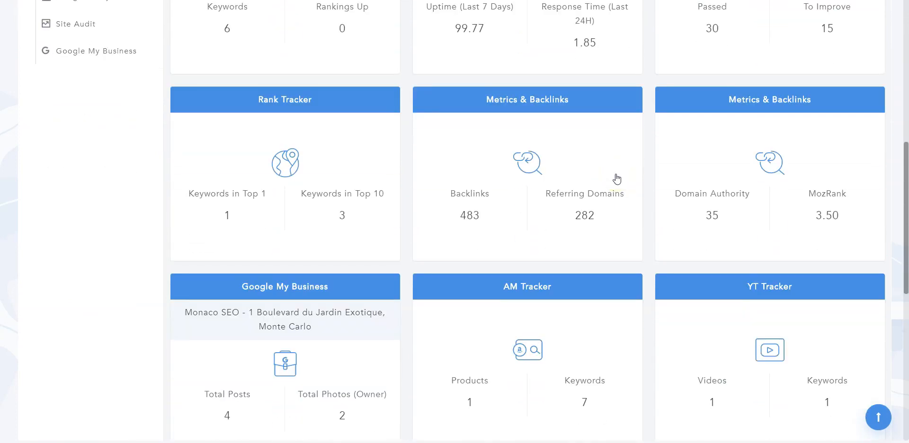
scroll(616, 178, "up", 7)
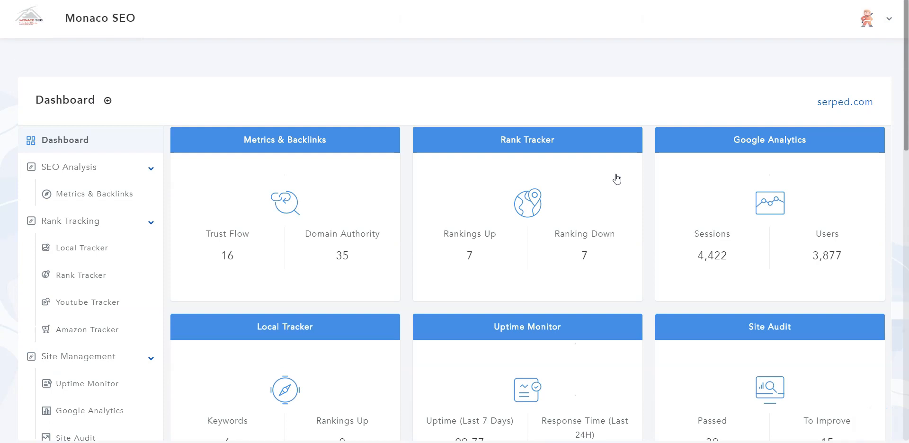
- View the Metrics & Backlinks report, including its Moz and Majestic data, and return to the client dashboard
left_click(333, 210)
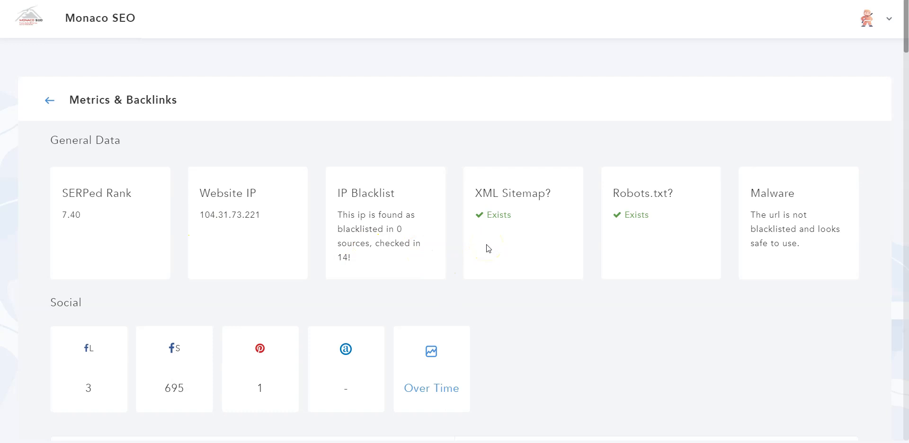
scroll(487, 244, "down", 7)
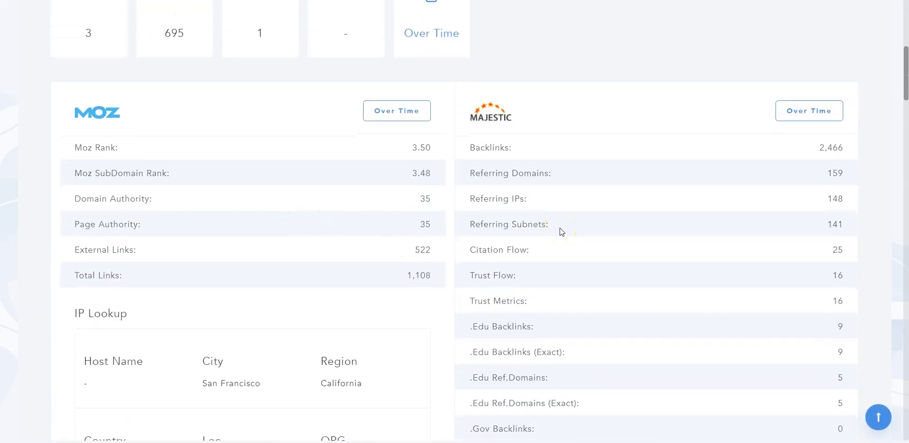
scroll(559, 228, "up", 7)
left_click(50, 106)
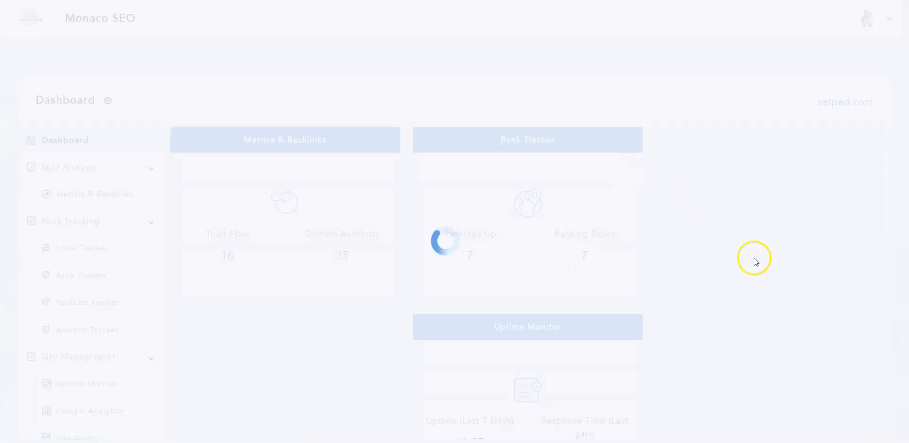
- Open the Google My Business report from the client dashboard and examine its overview, search and views charts
scroll(774, 346, "down", 10)
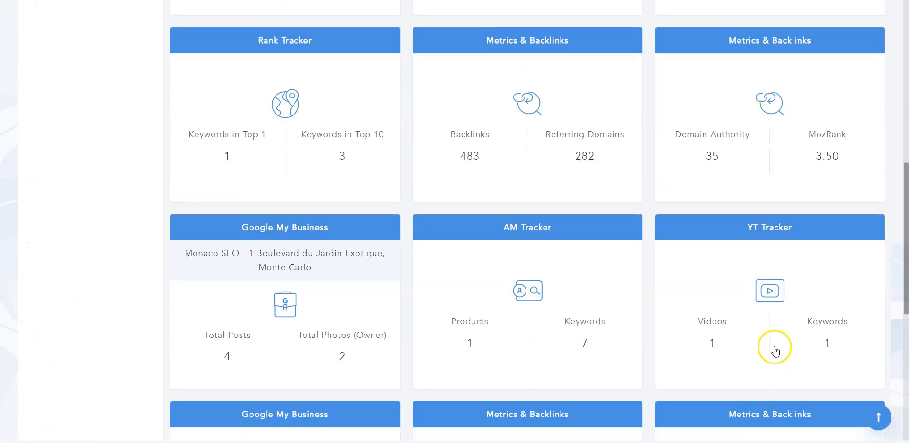
scroll(774, 346, "down", 4)
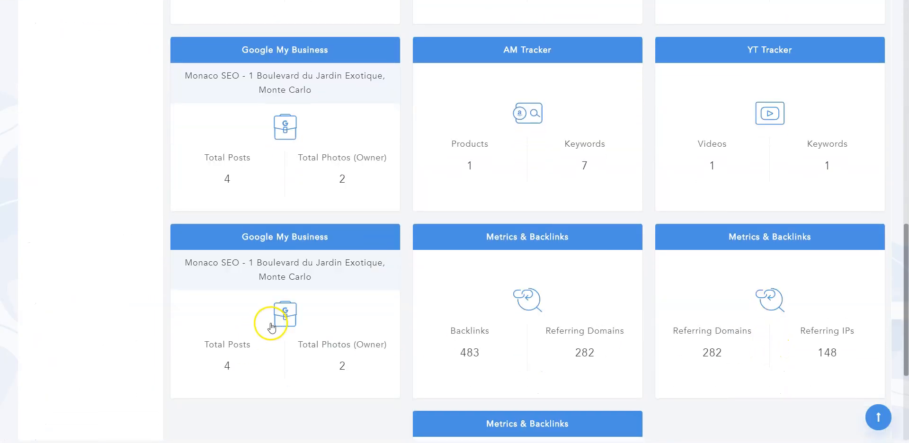
left_click(272, 326)
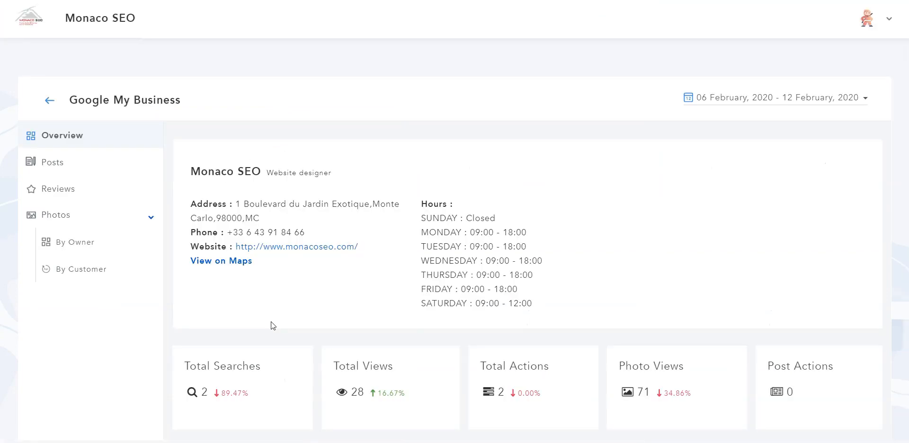
scroll(271, 322, "down", 3)
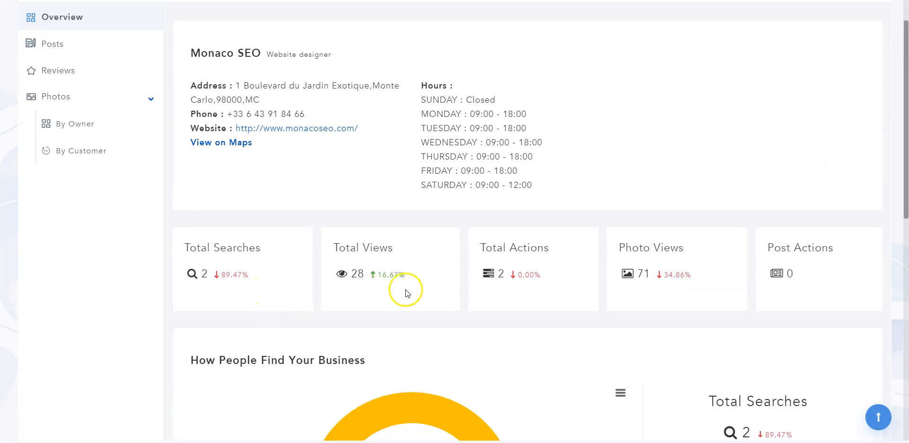
scroll(507, 282, "up", 3)
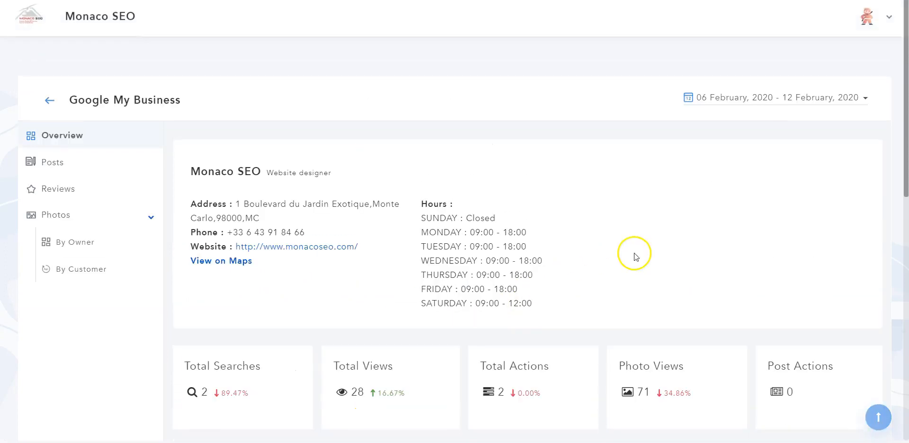
scroll(531, 197, "down", 10)
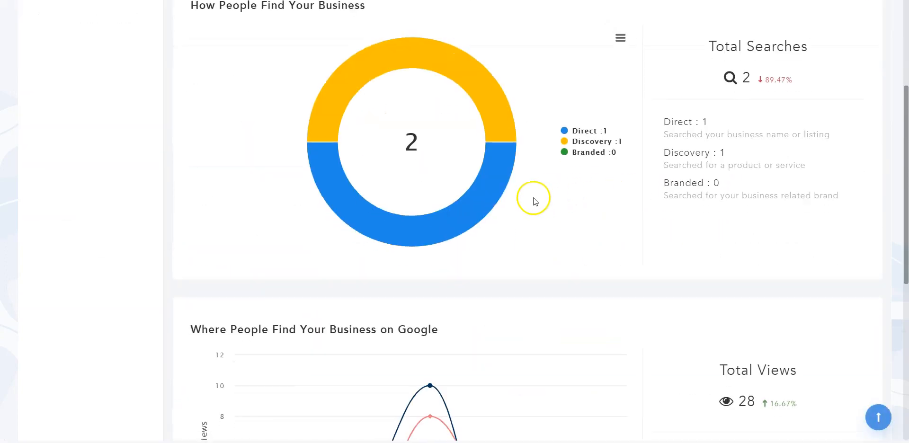
scroll(530, 198, "down", 10)
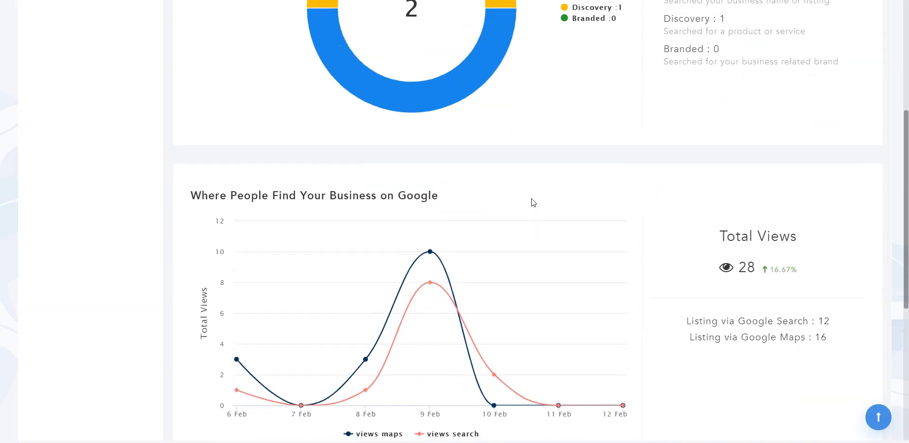
scroll(531, 197, "down", 5)
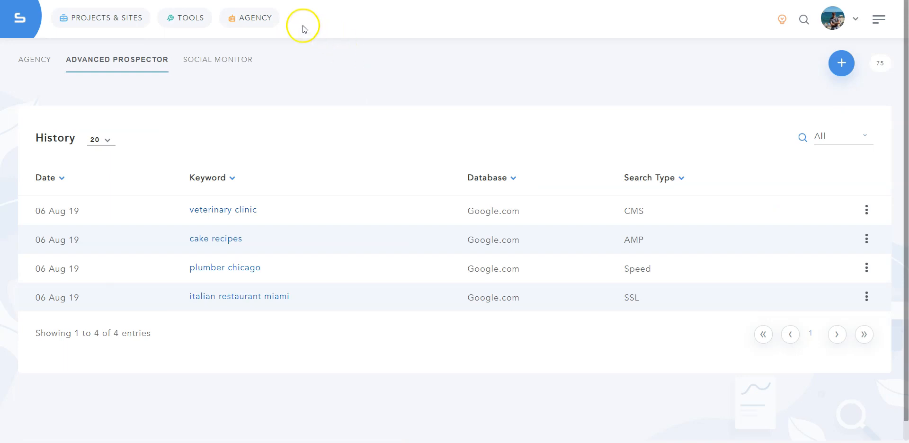
- Show the search types available for a new Advanced Prospector search, and close the selection
left_click(272, 20)
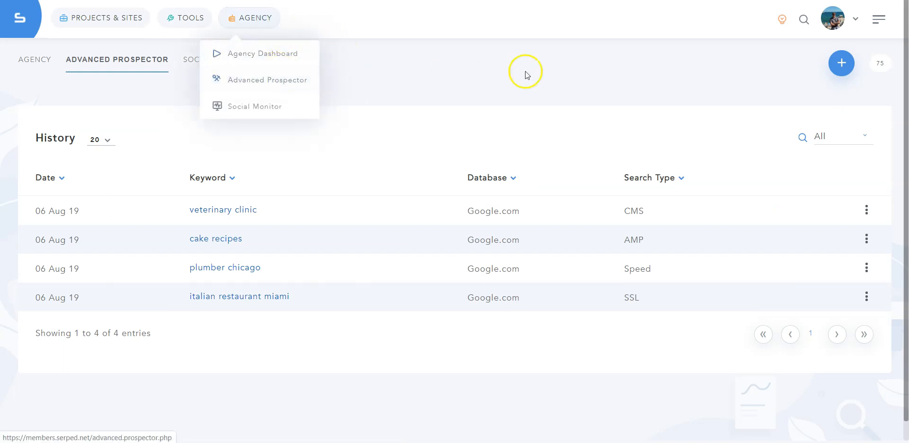
left_click(839, 66)
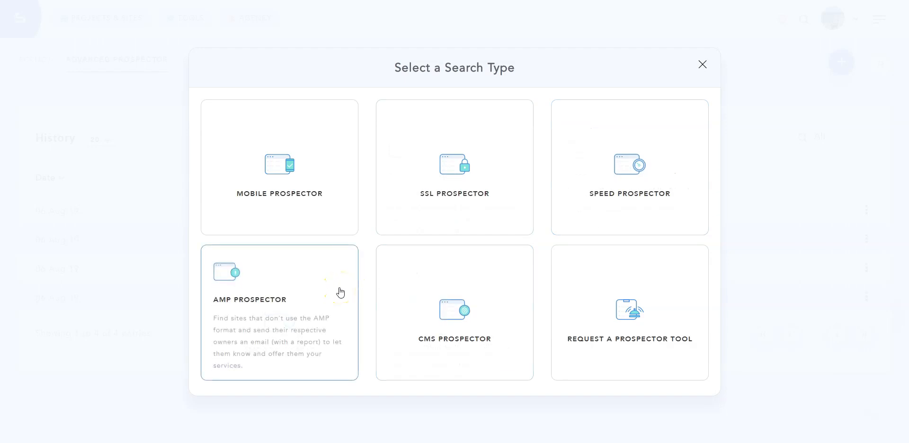
left_click(257, 41)
- Go to the agency's Social Monitor
mouse_move(257, 24)
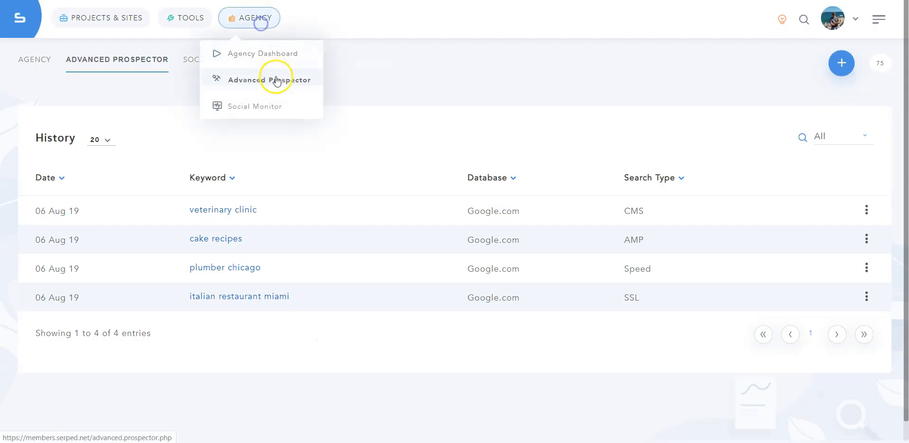
left_click(282, 105)
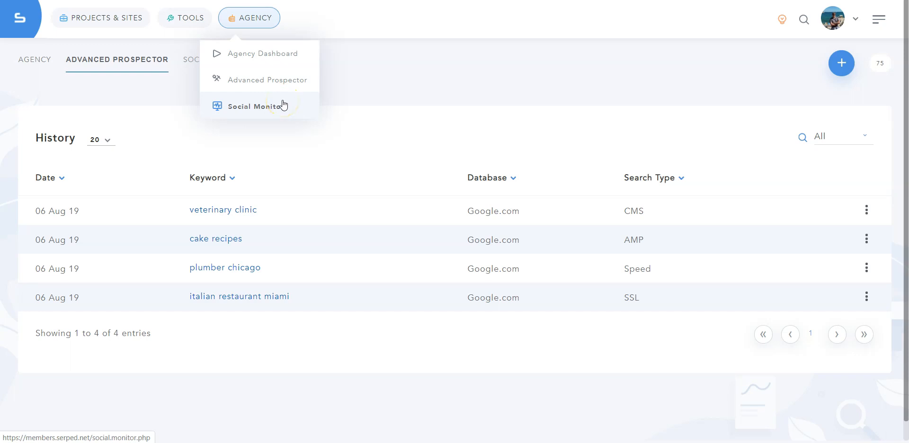